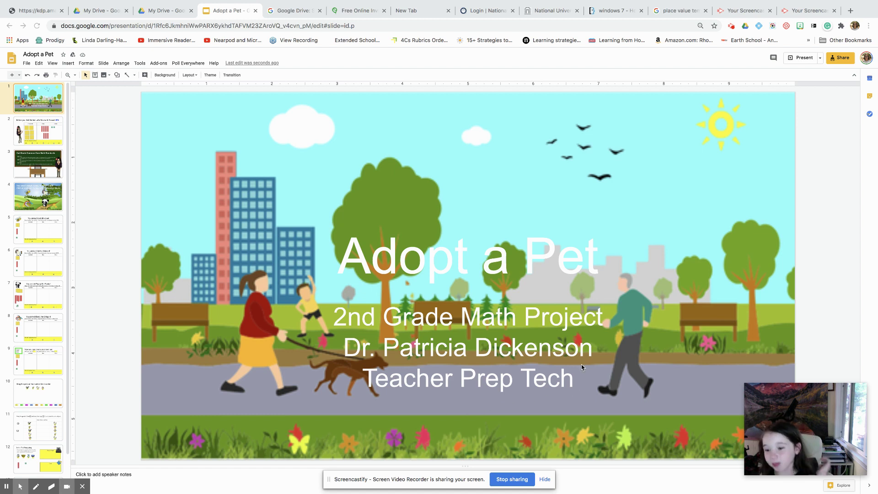
- Review the 672 place value slide, then show slide 4 with the four pets to adopt
left_click(51, 134)
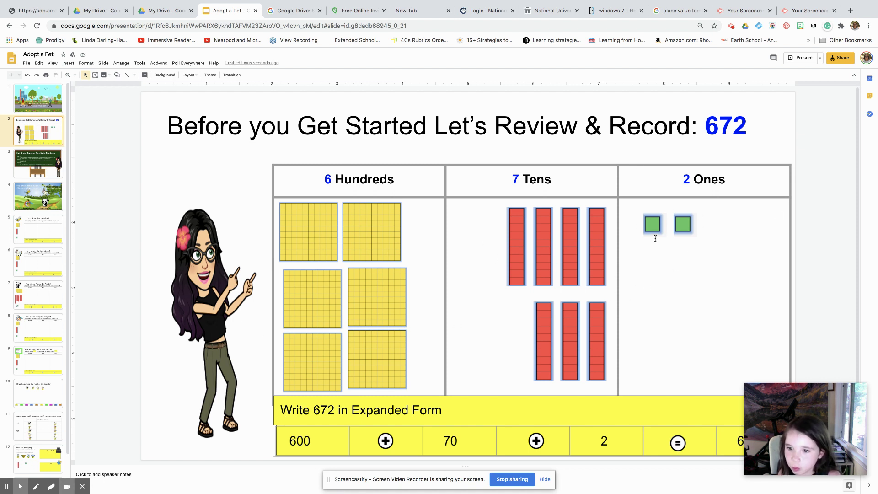
left_click(48, 197)
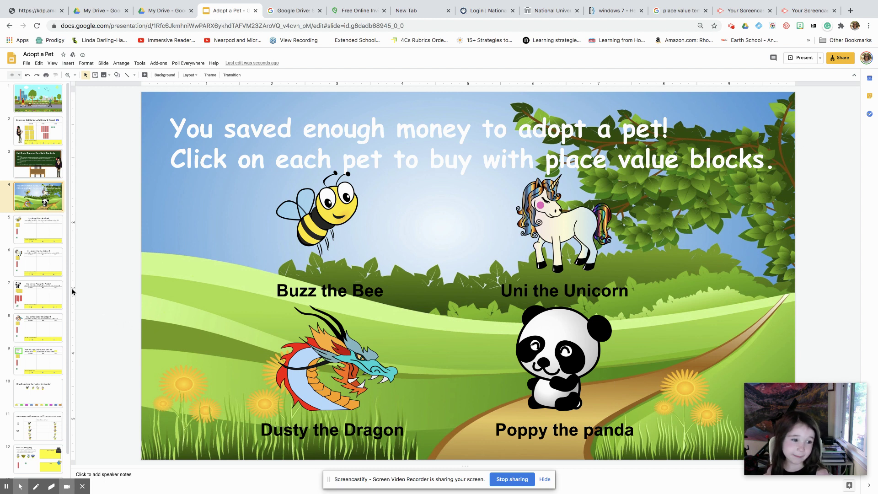
- On the Poppy the Panda slide, move a hundreds flat into the Hundreds column of the chart
left_click(50, 295)
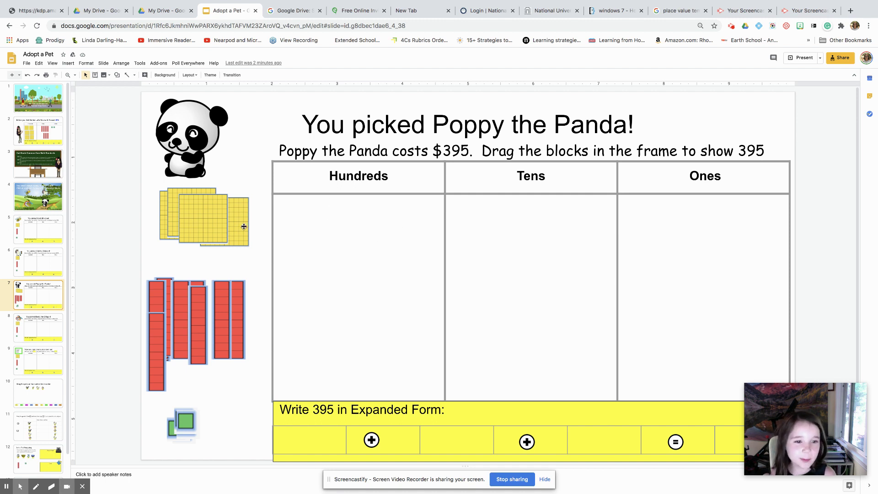
left_click_drag(214, 228, 325, 310)
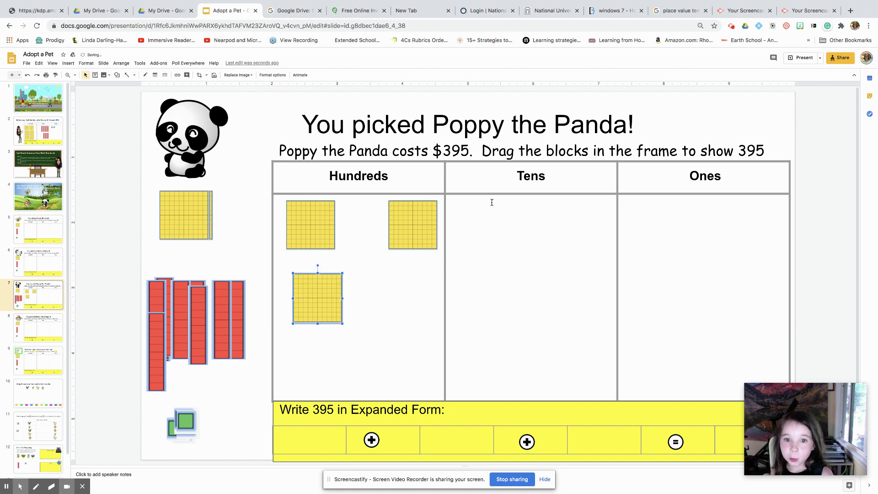
- Drag nine red tens rods from the pile into the Tens column of the 395 chart
left_click_drag(238, 298, 484, 221)
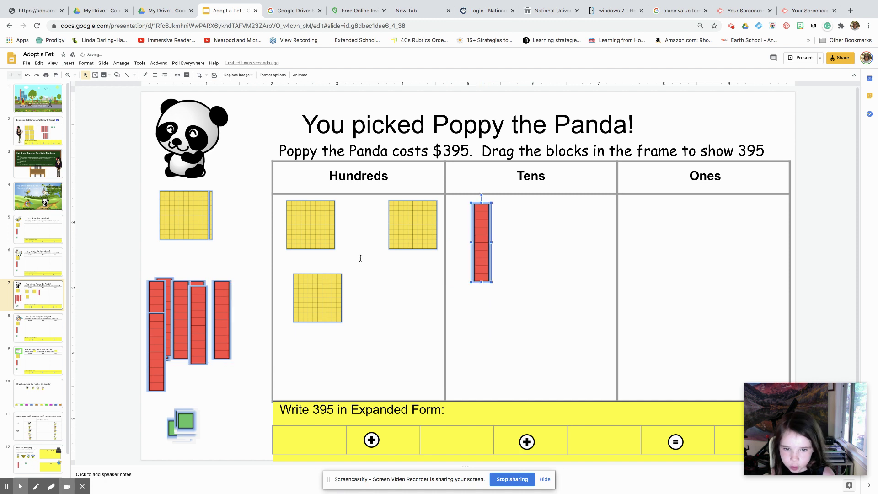
left_click_drag(232, 329, 528, 242)
left_click_drag(209, 306, 599, 226)
left_click_drag(156, 356, 488, 337)
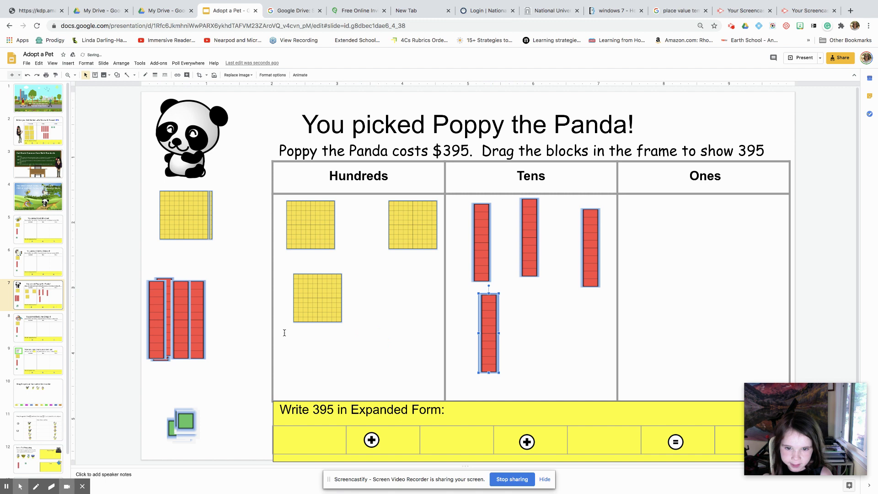
left_click_drag(178, 313, 533, 323)
left_click_drag(201, 342, 595, 369)
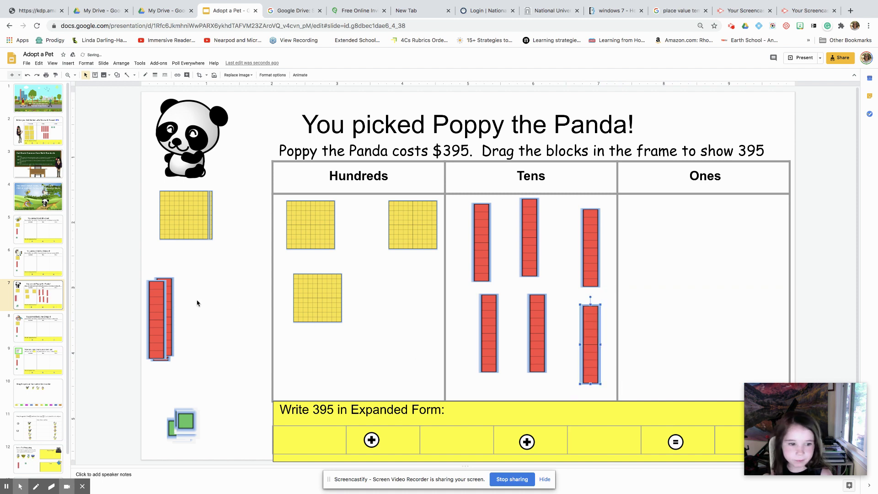
left_click_drag(160, 315, 563, 259)
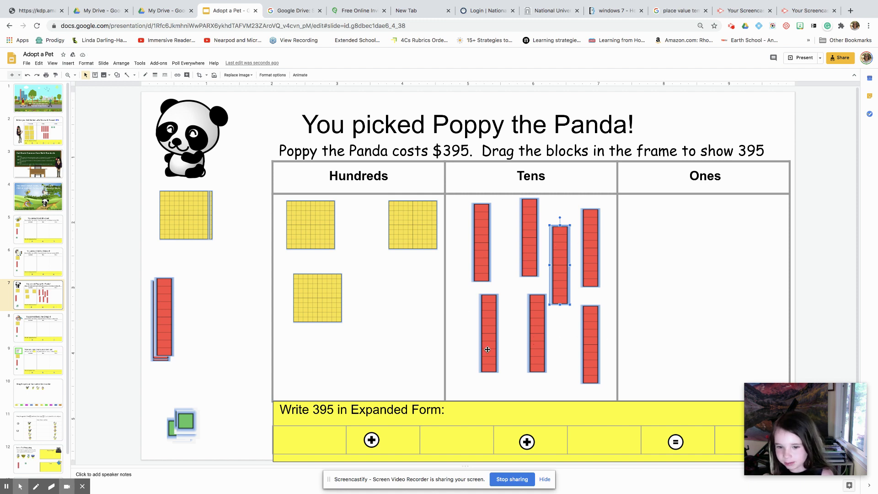
left_click_drag(169, 326, 463, 351)
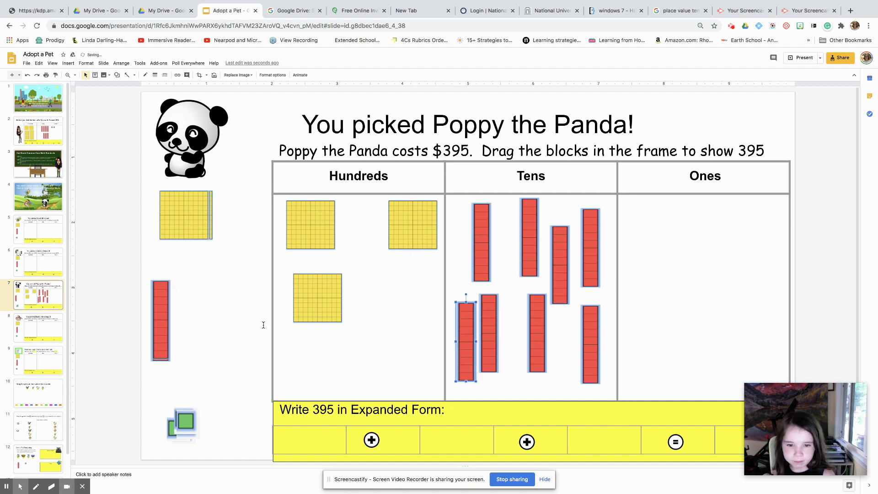
left_click_drag(162, 320, 452, 248)
left_click_drag(147, 297, 166, 321)
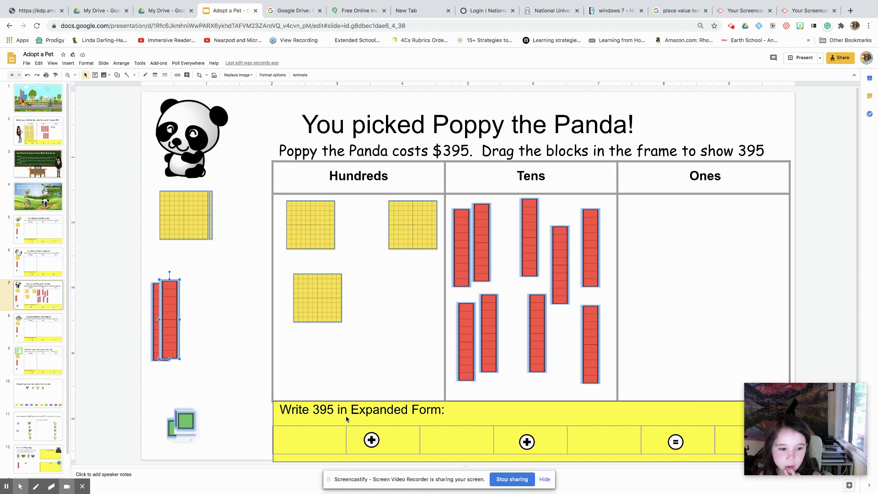
- Drag five green ones cubes into the Ones column to finish modelling 395
left_click(191, 414)
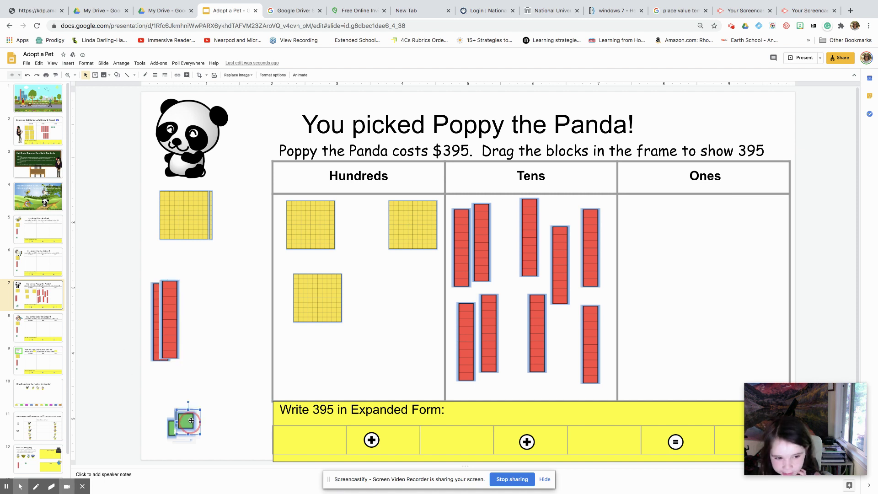
left_click_drag(627, 220, 627, 219)
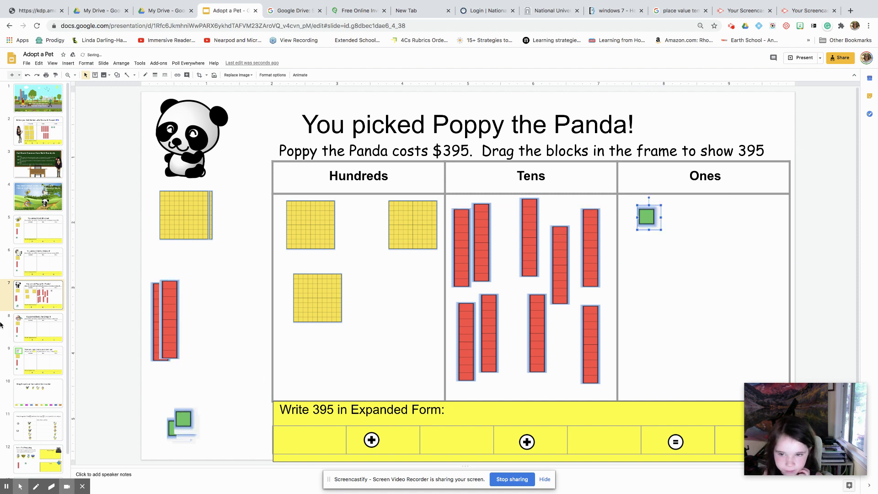
left_click(181, 431)
left_click_drag(182, 431, 693, 224)
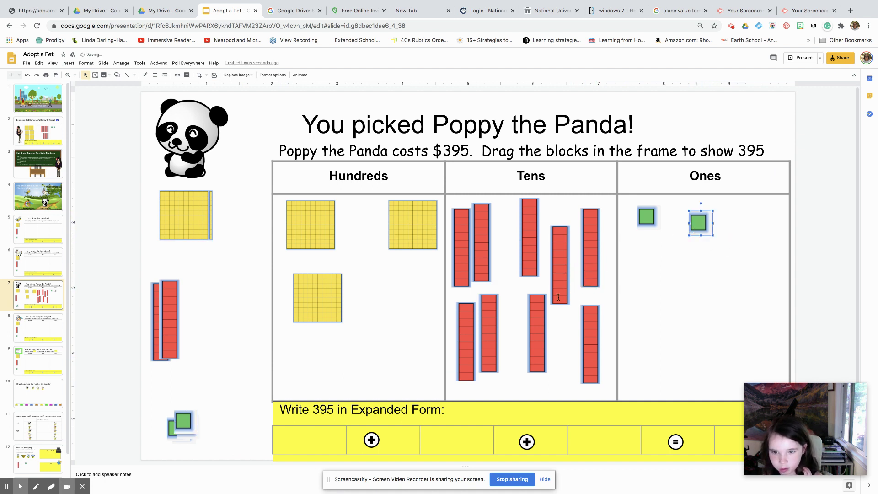
left_click_drag(185, 428, 747, 237)
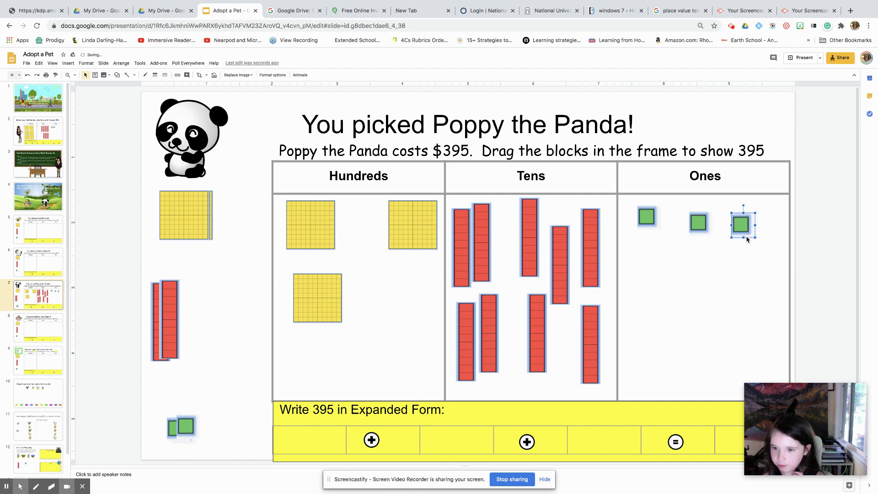
left_click_drag(190, 416, 646, 268)
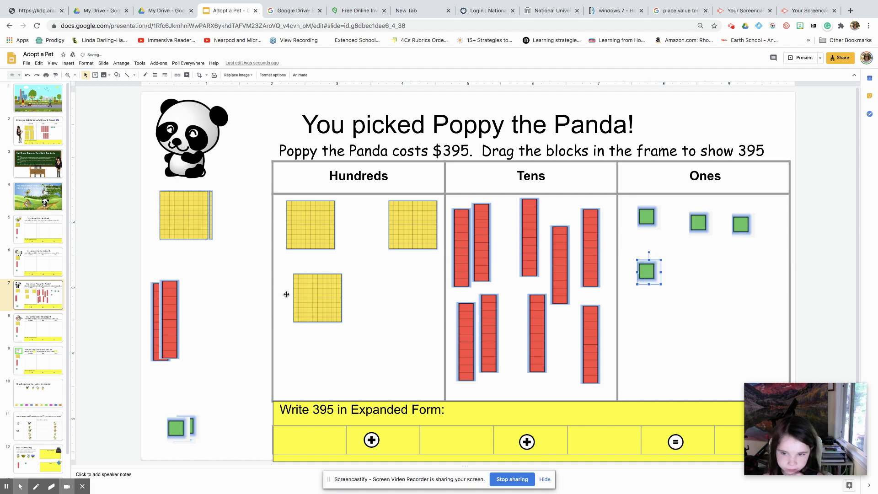
left_click(179, 432)
left_click_drag(178, 432, 689, 280)
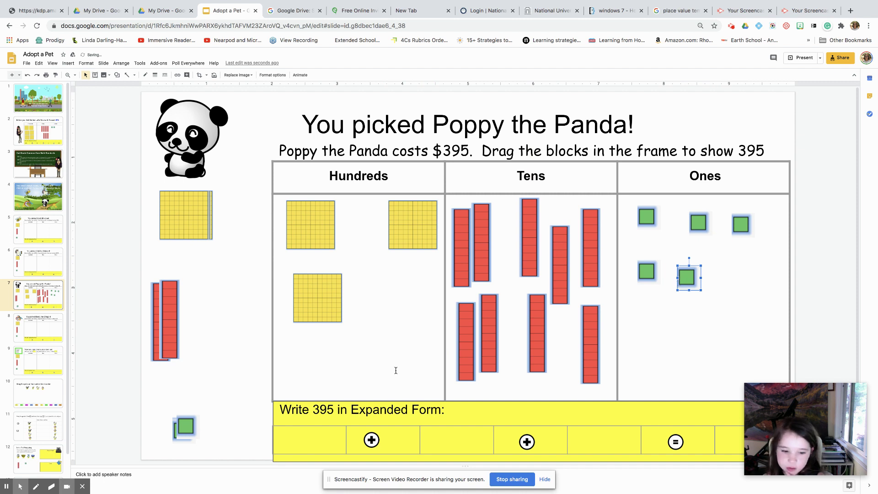
left_click(295, 445)
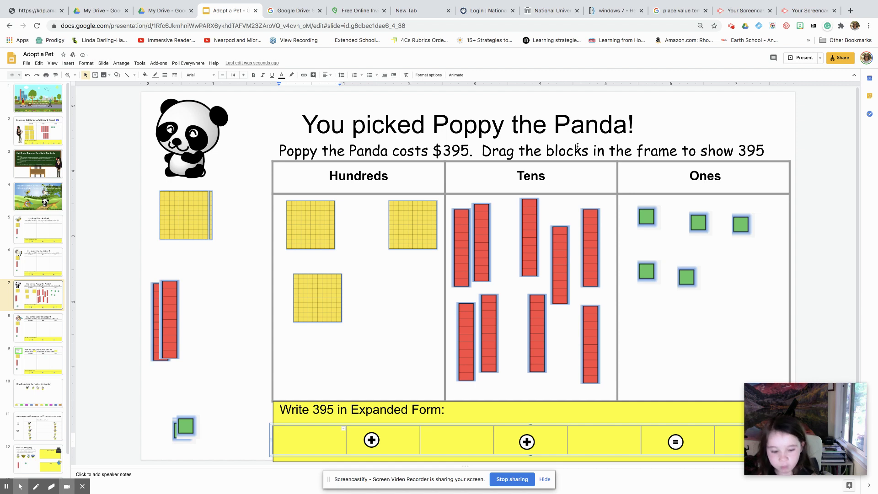
- Enter 300, 90 and 5 in the panda's expanded-form cells
type("3000")
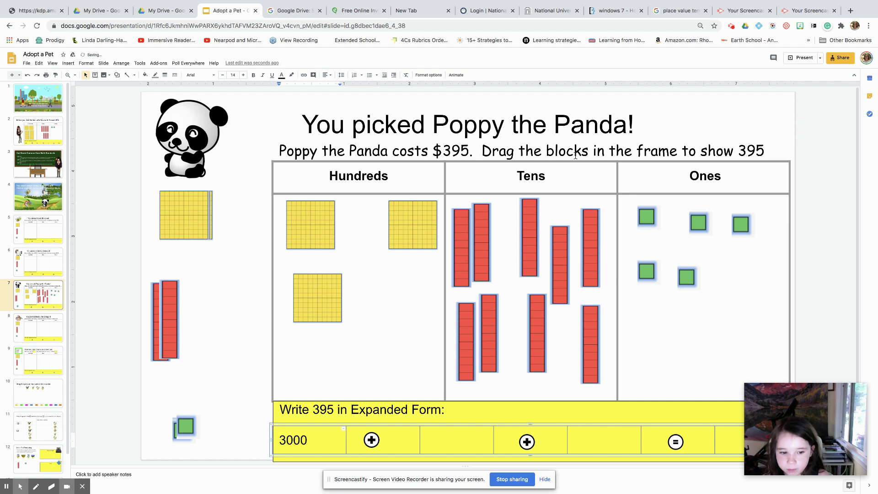
key("BackSpace")
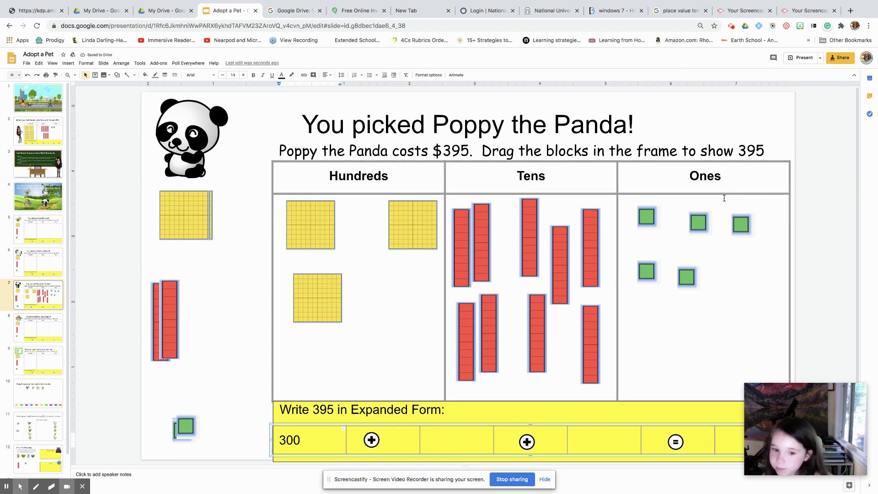
left_click(472, 438)
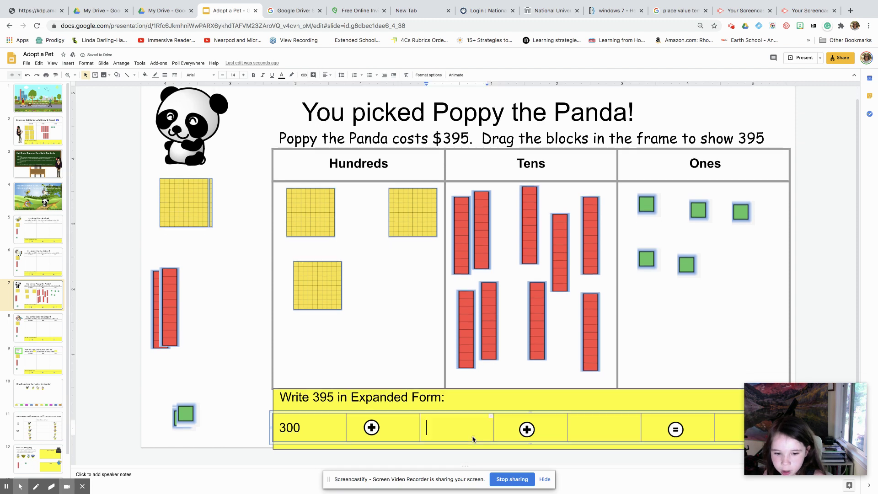
scroll(505, 287, "up", 1)
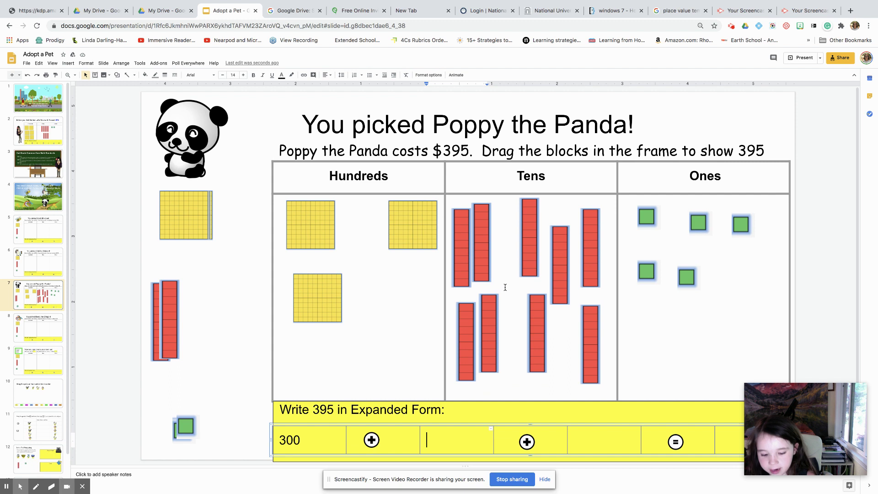
type("90")
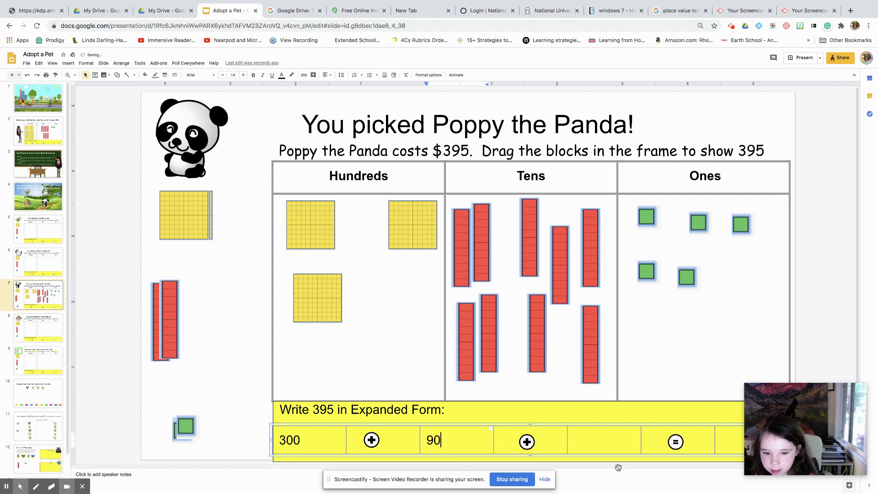
left_click(604, 447)
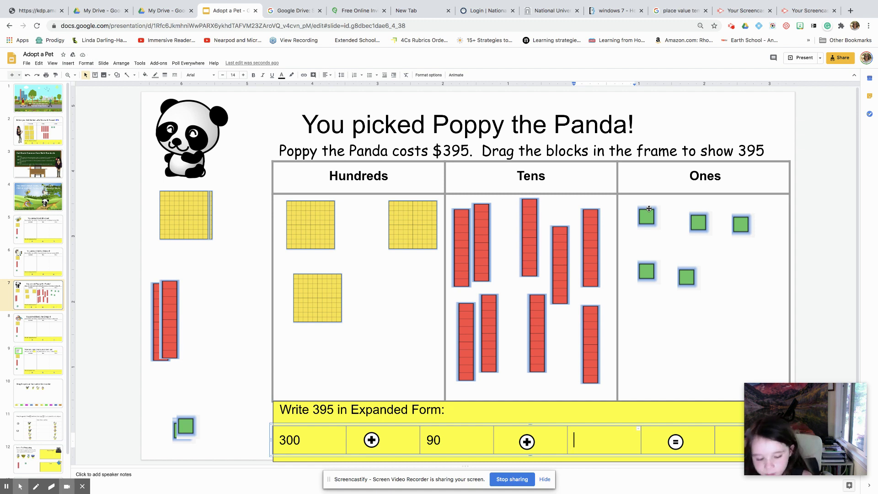
type("5")
- Fill in the expanded-form total as 395, then go to the math standards slide
key("Page_Up")
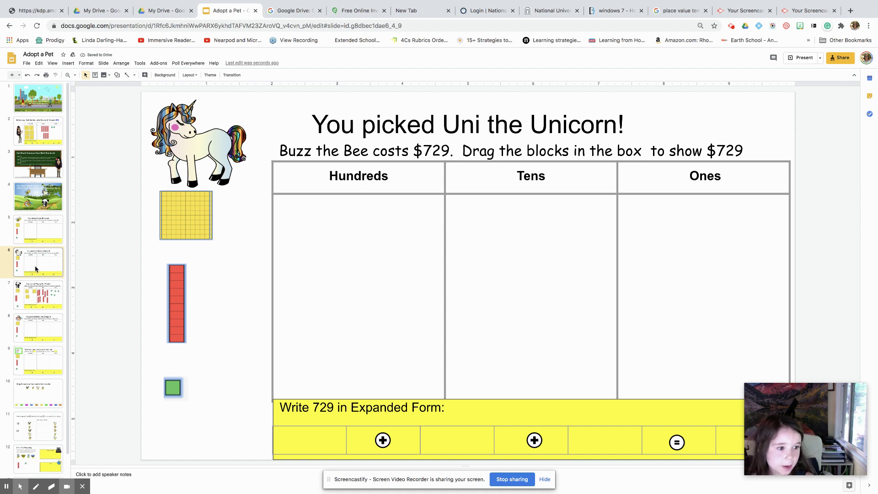
left_click(42, 299)
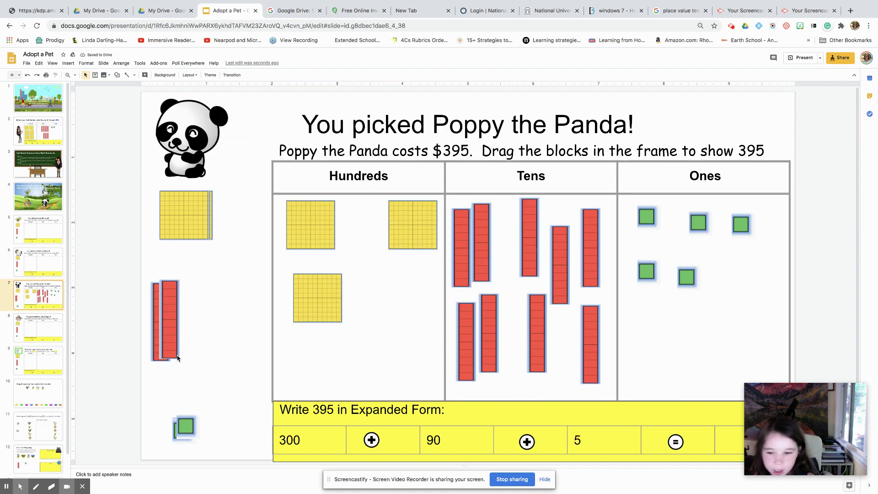
left_click(734, 446)
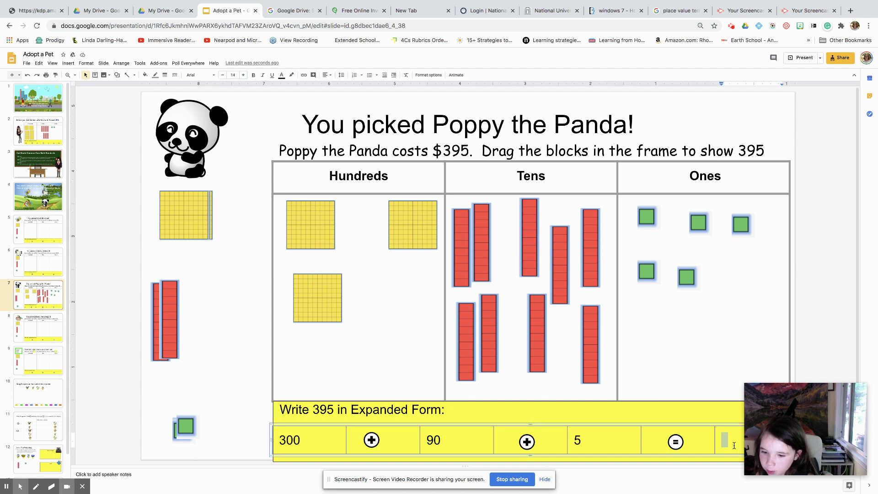
key("Page_Up")
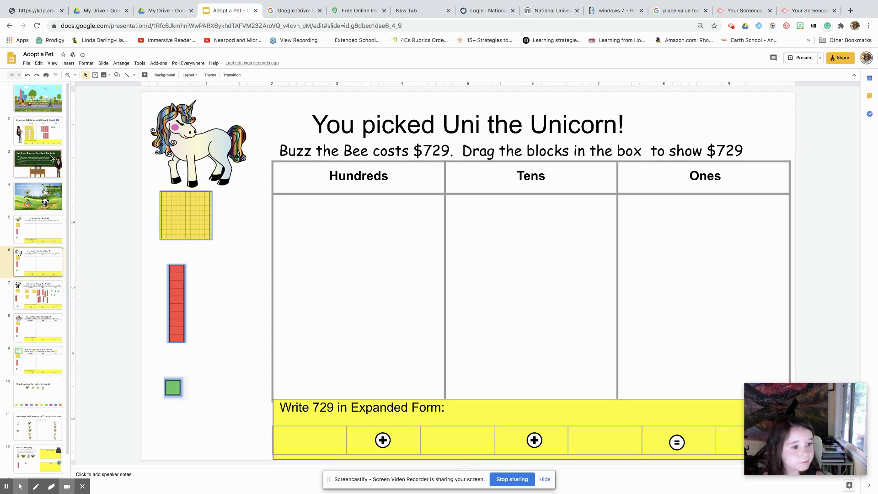
left_click(33, 295)
left_click(731, 442)
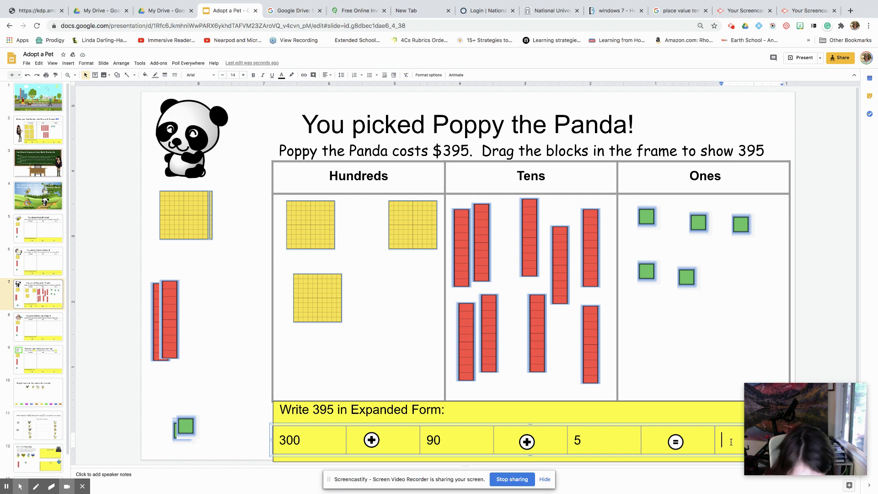
type("6")
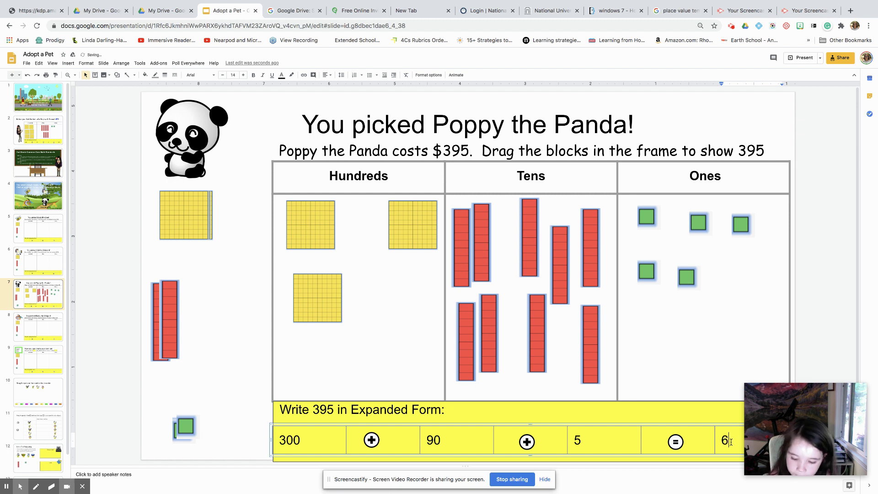
type("9")
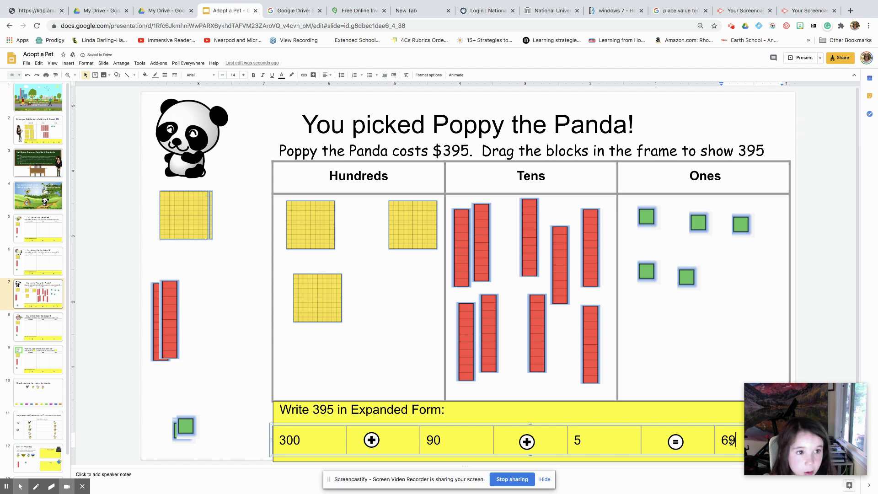
key("BackSpace")
key("BackSpace")
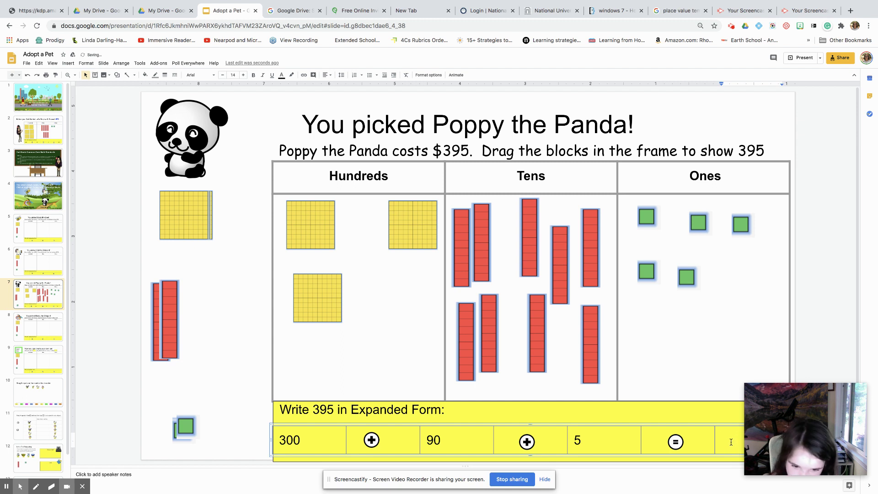
type("3")
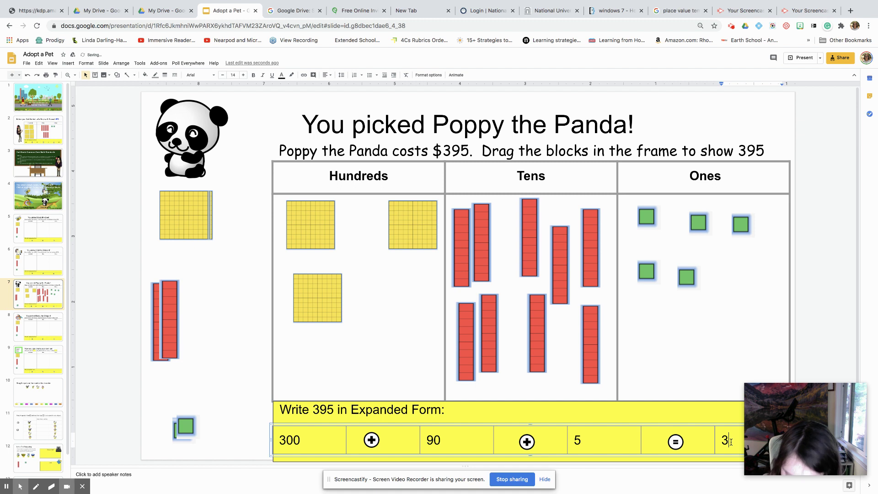
type("9")
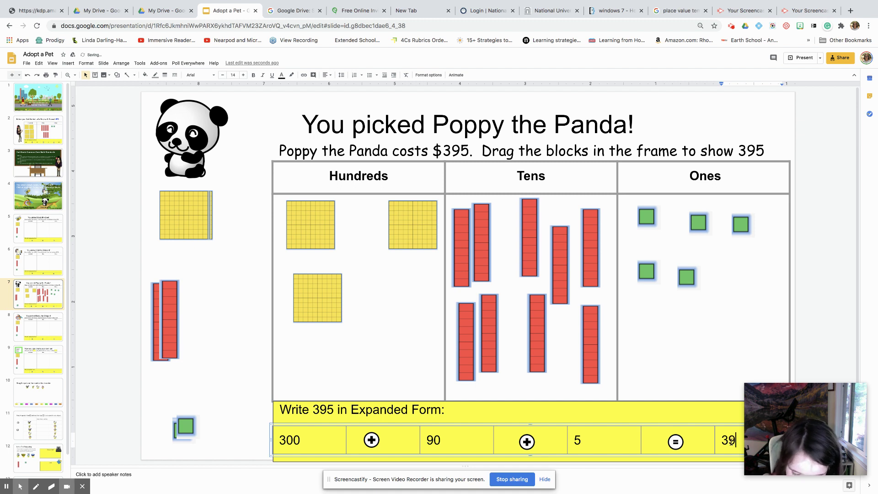
type("5")
key("Return")
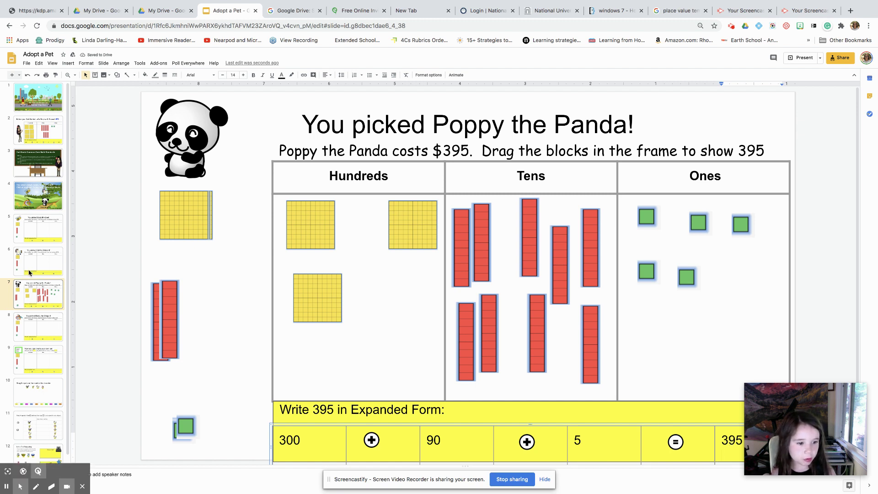
left_click(38, 162)
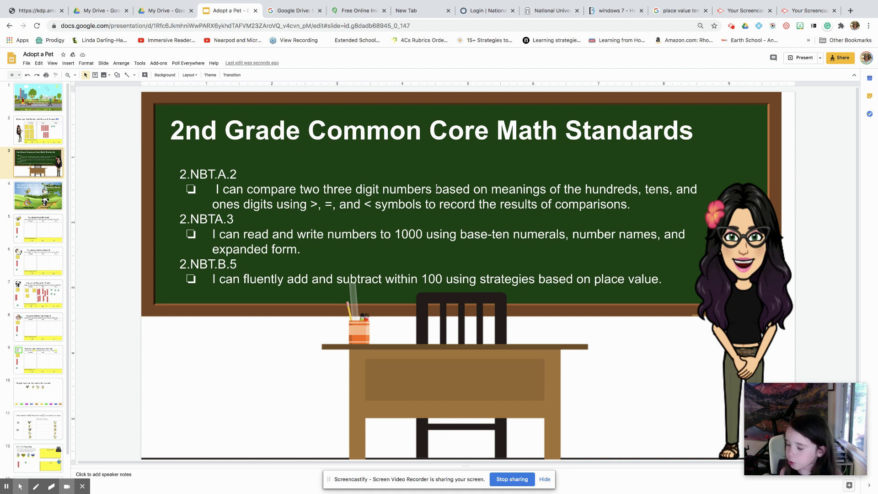
- Show slide 10, "Drag the pets on the number line in order", with its four priced pets
left_click(49, 391)
key("Down")
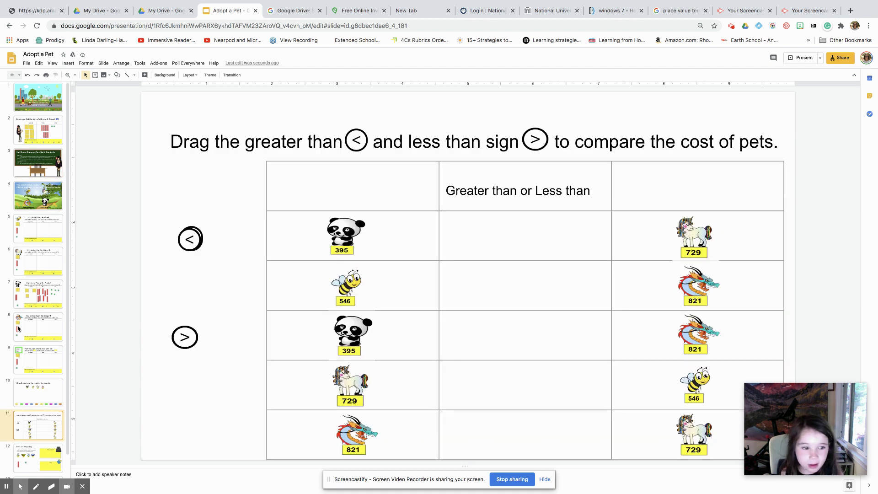
left_click(54, 388)
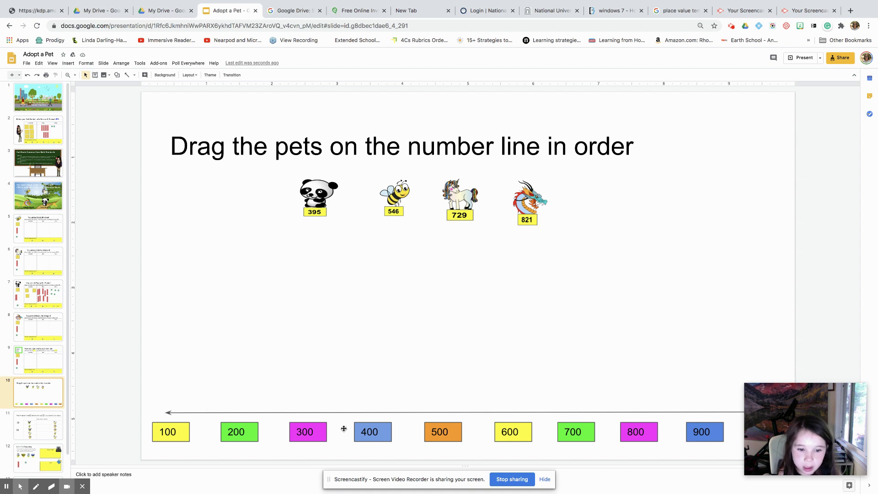
- Place the panda (395), bee (546), unicorn (729) and dragon (821) on the number line, then open the comparison slide
left_click(316, 444)
left_click_drag(315, 444, 307, 429)
left_click_drag(318, 198, 302, 363)
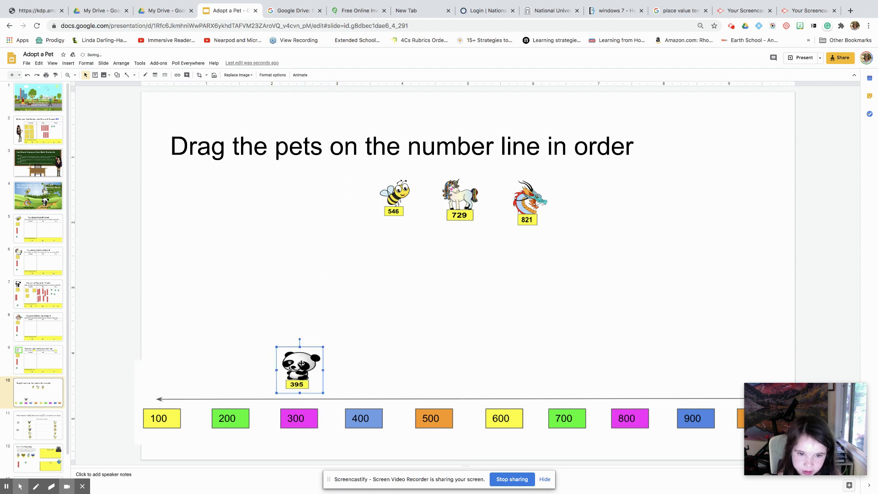
left_click_drag(396, 196, 439, 384)
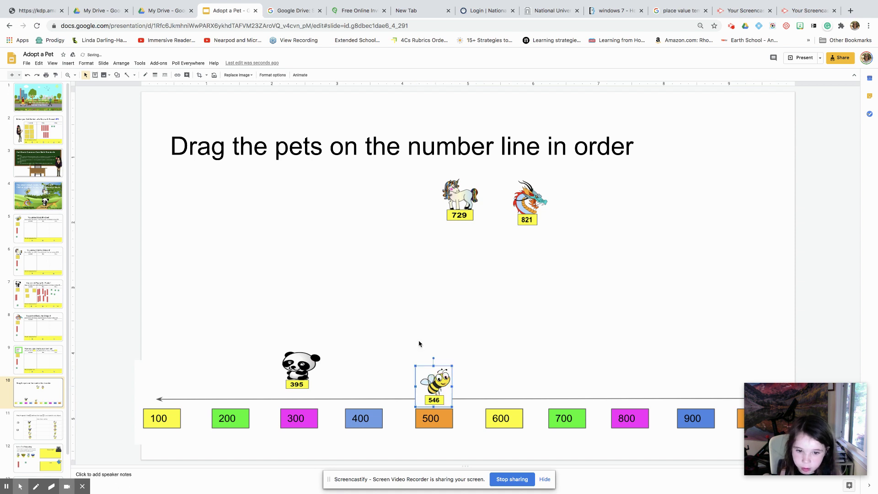
left_click_drag(458, 207, 555, 387)
left_click_drag(527, 220, 630, 389)
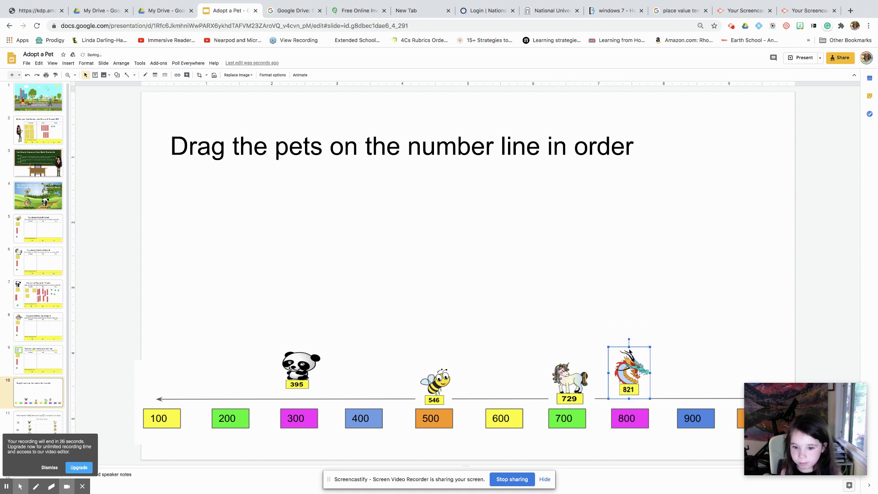
left_click(51, 422)
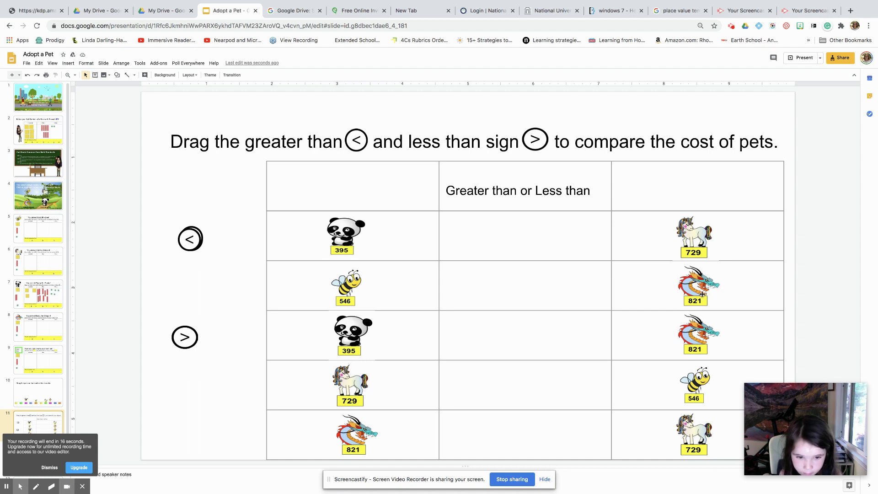
key("Down")
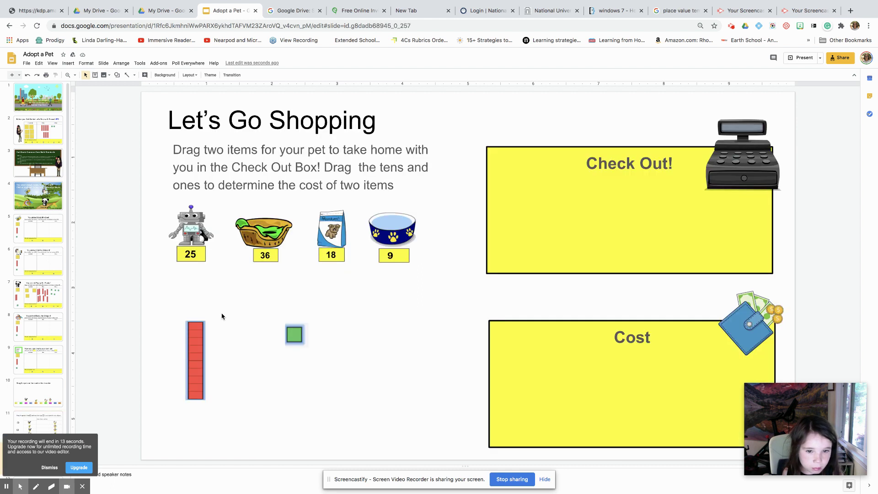
key("Up")
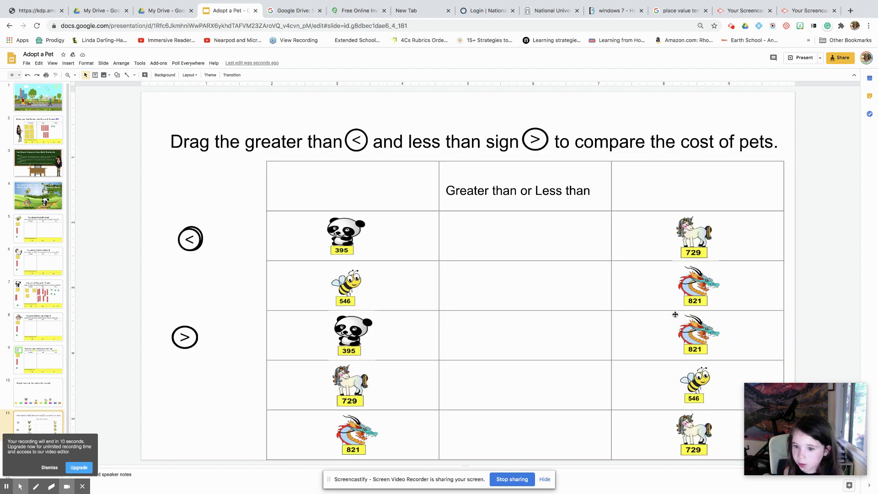